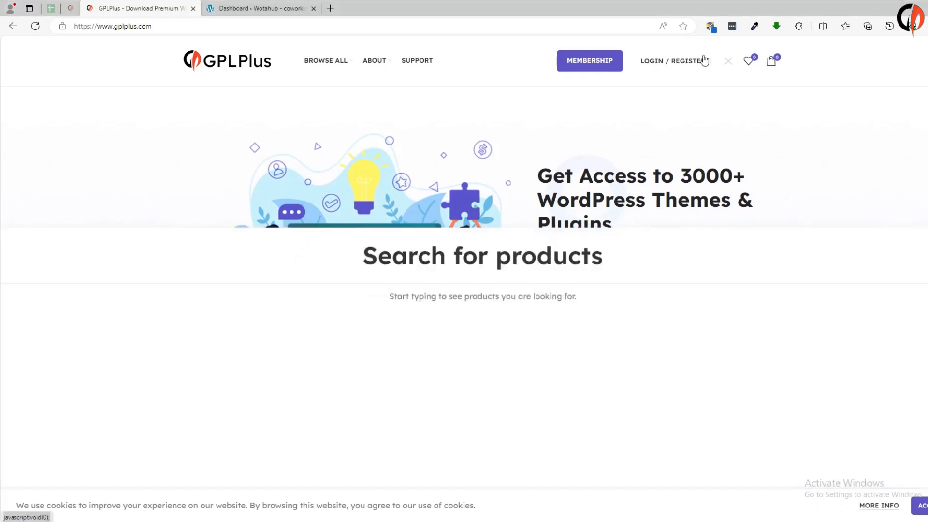
- Search the GPLPlus store for "Heritaste" and open the Heritaste – Restaurant WordPress Theme 1.4 product page
type("Heritaste")
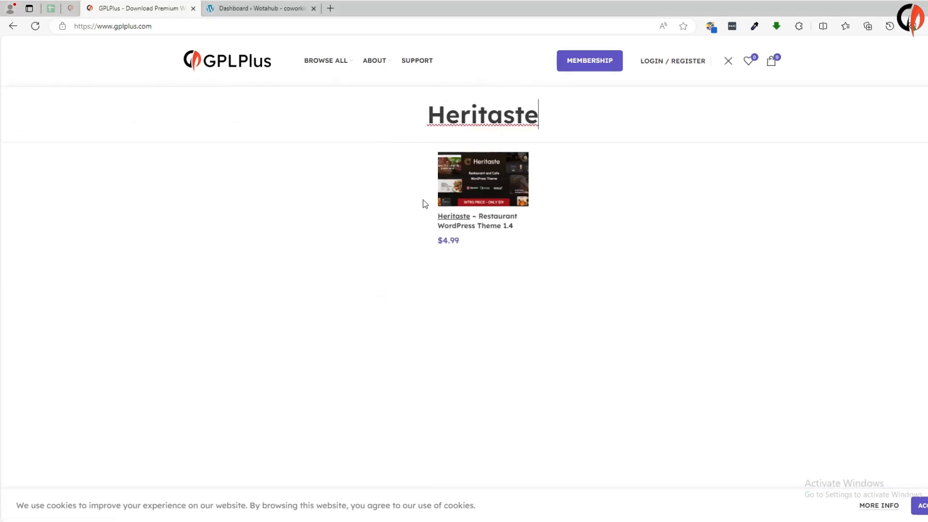
left_click(484, 190)
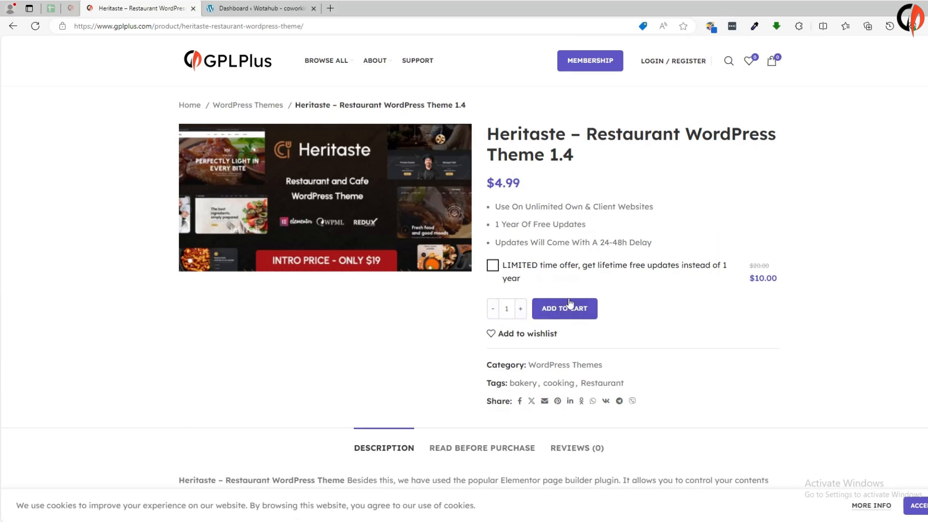
- Extract the CX-heritaste-restaurant-wordpress-theme.1.4 archive into a folder of the same name on the Desktop, cancelling any file replacement
left_click(453, 521)
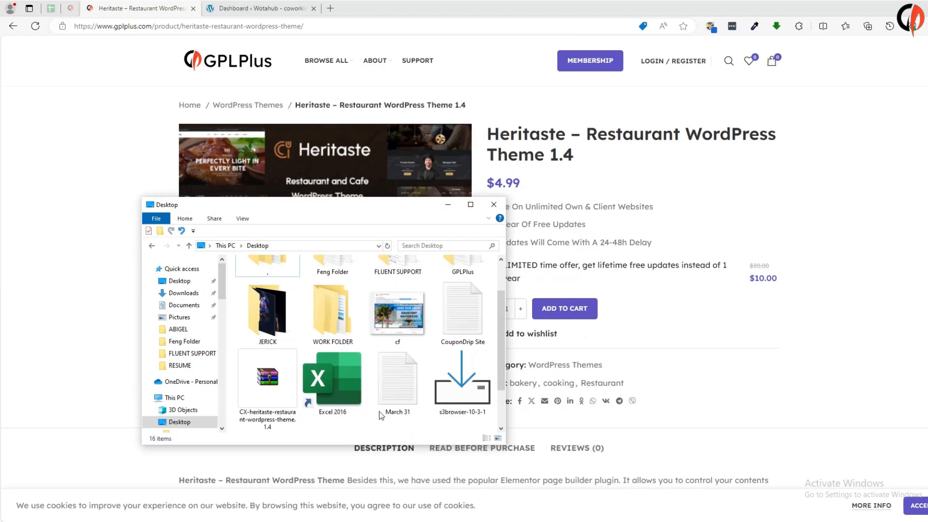
right_click(276, 388)
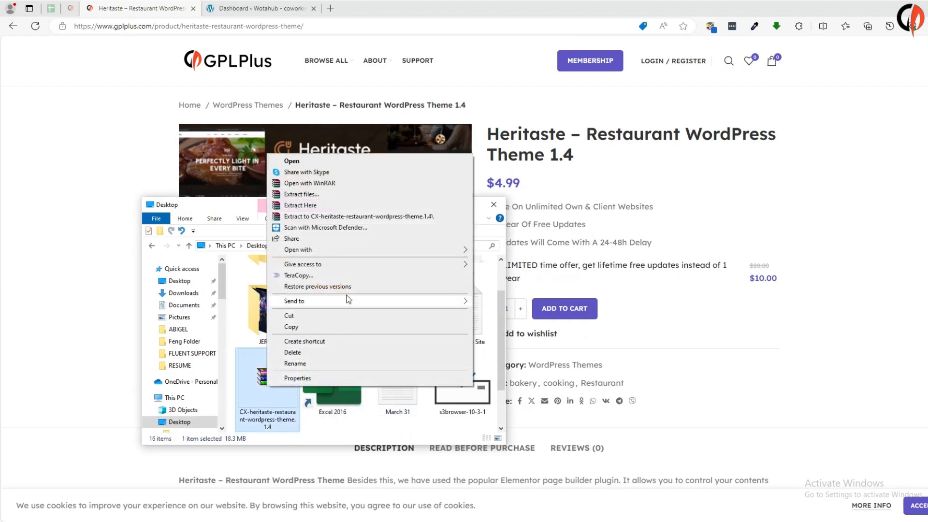
left_click(308, 195)
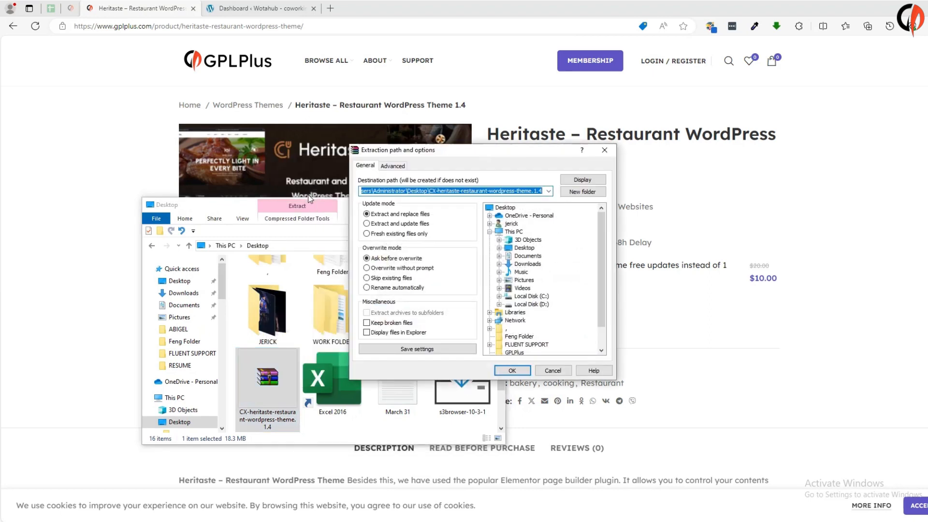
left_click(512, 370)
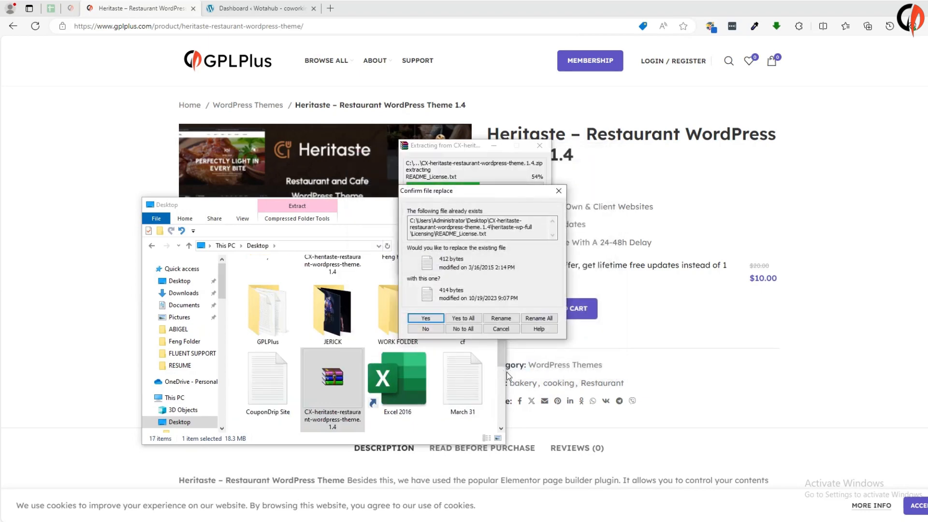
left_click(559, 191)
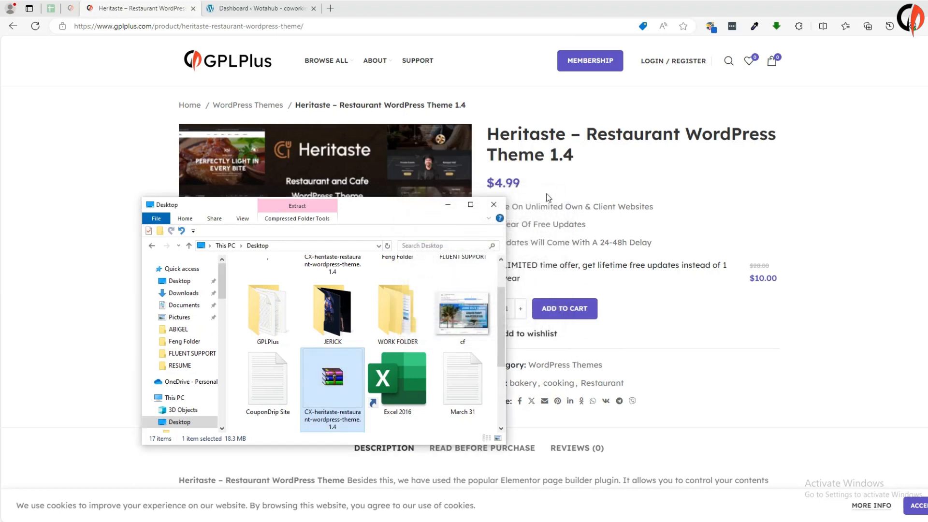
- Open the extracted theme folder and its heritaste-wp-full subfolder to view the package contents
left_click_drag(506, 333, 503, 289)
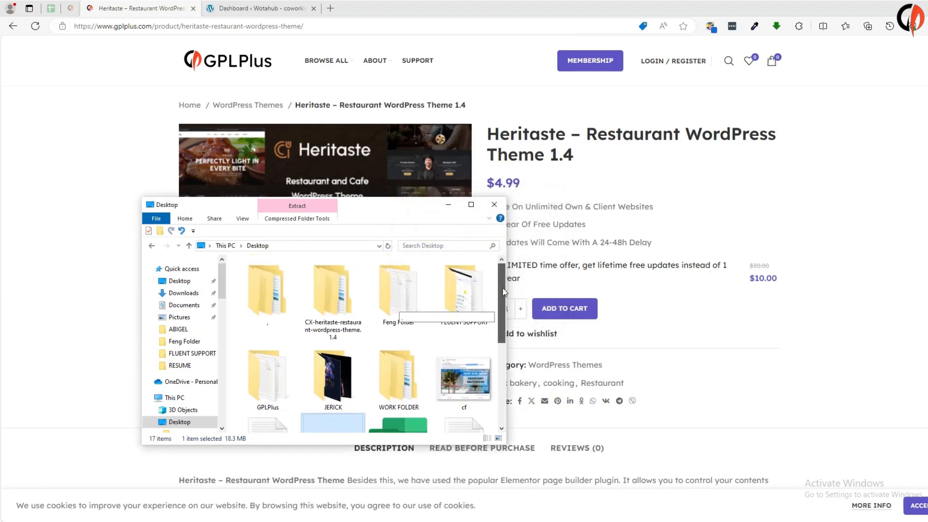
double_click(339, 302)
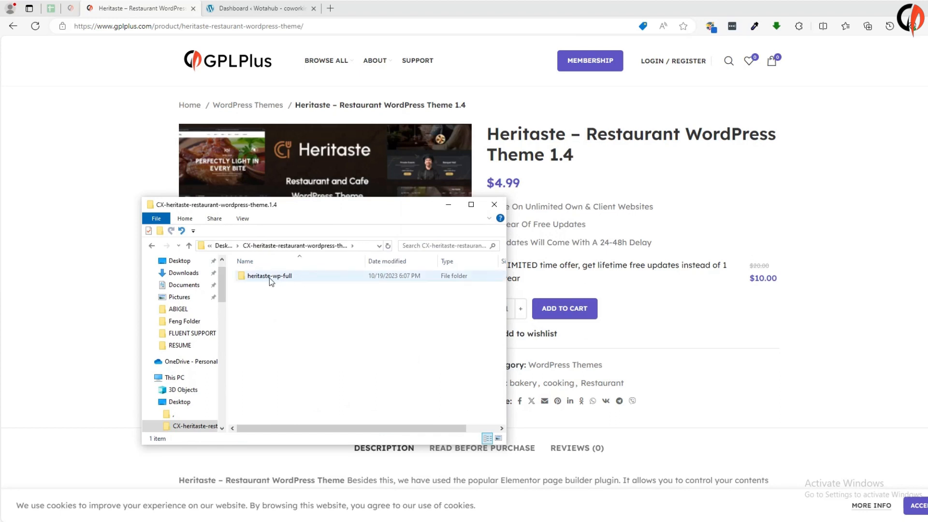
double_click(269, 278)
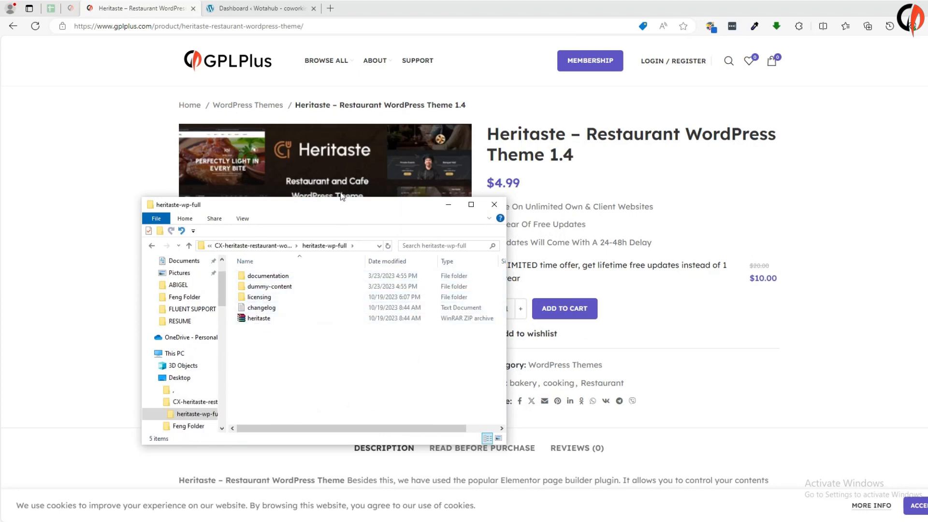
- Switch to the WordPress dashboard and open the theme upload form for adding a new theme
left_click(220, 9)
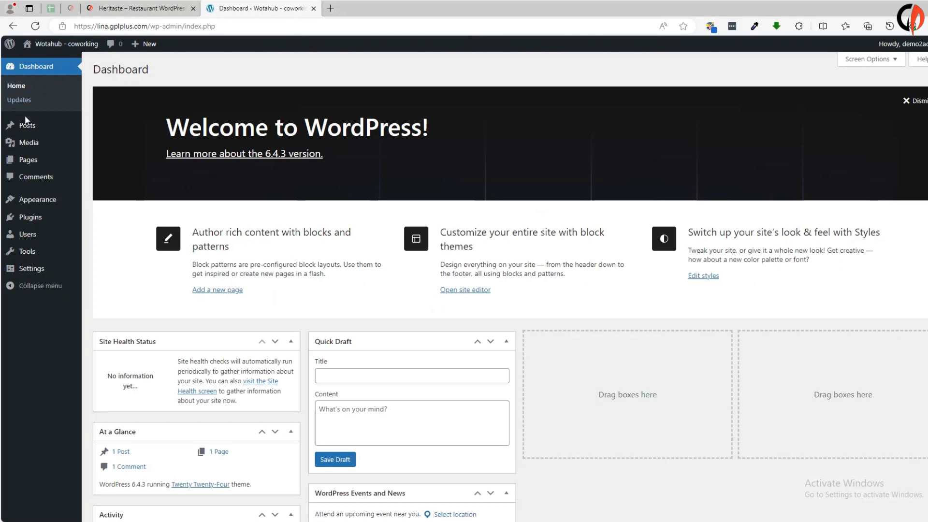
mouse_move(28, 201)
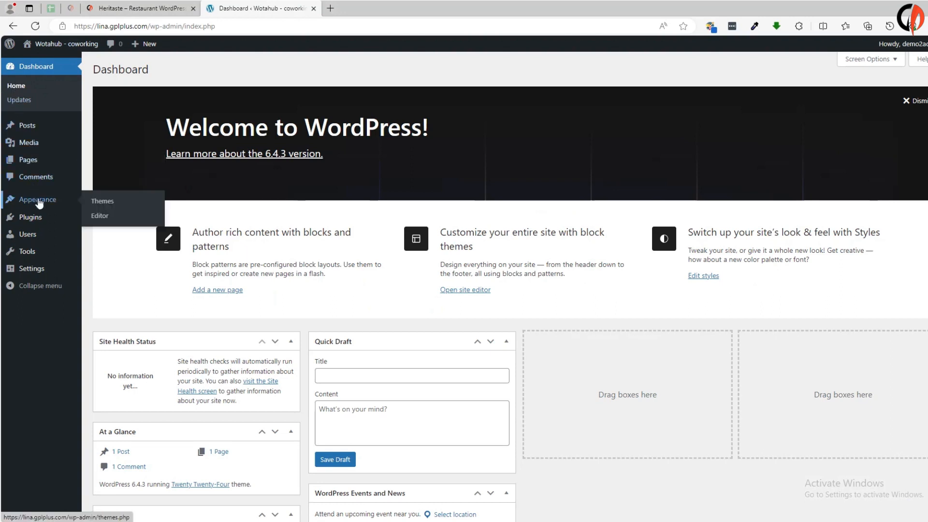
left_click(105, 205)
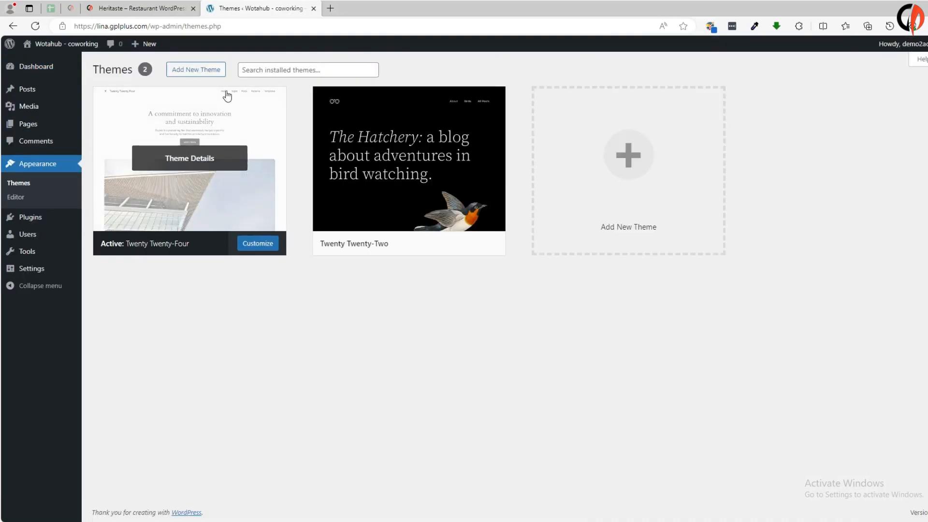
left_click(200, 70)
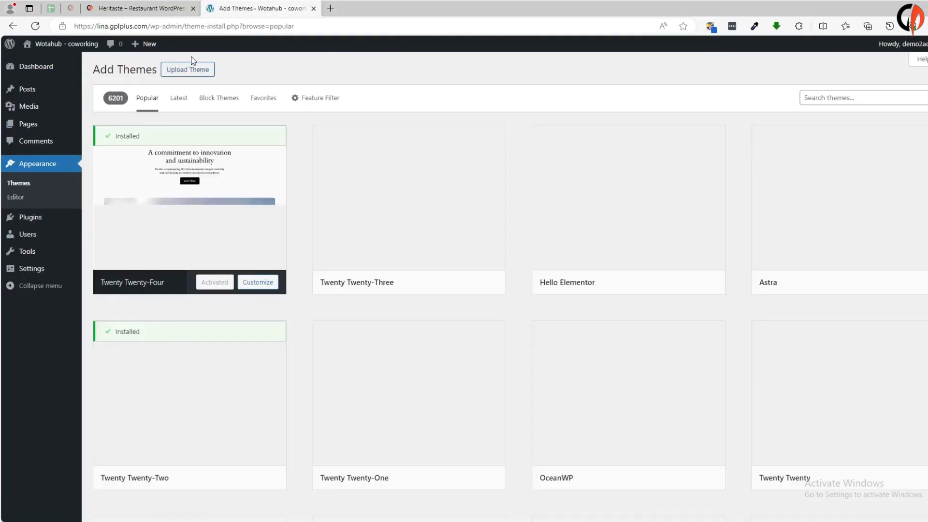
left_click(196, 72)
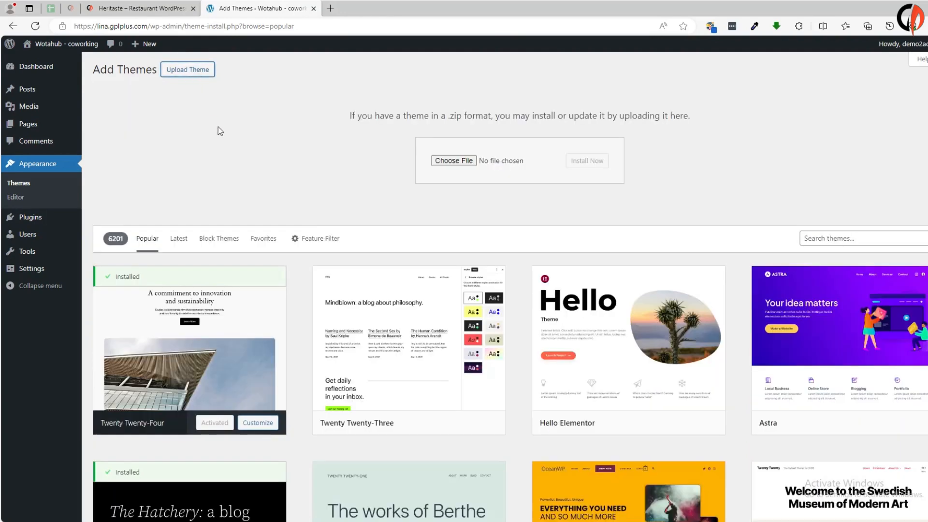
- Choose heritaste.zip from the heritaste-wp-full folder inside the extracted Desktop package as the theme file
left_click(457, 163)
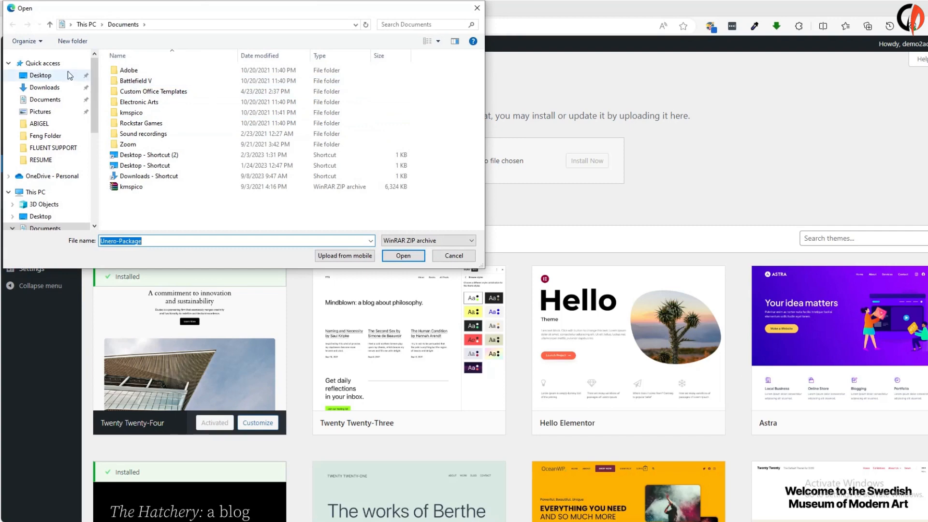
left_click(41, 75)
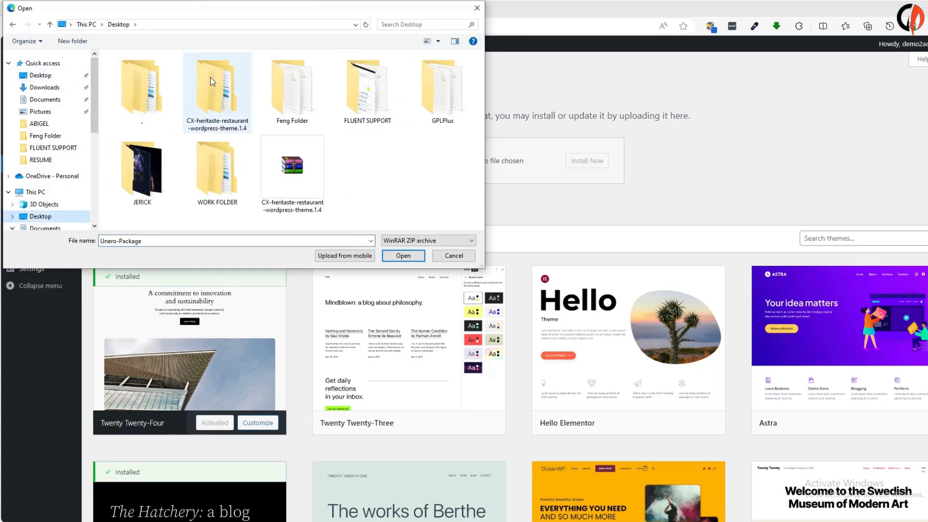
double_click(224, 97)
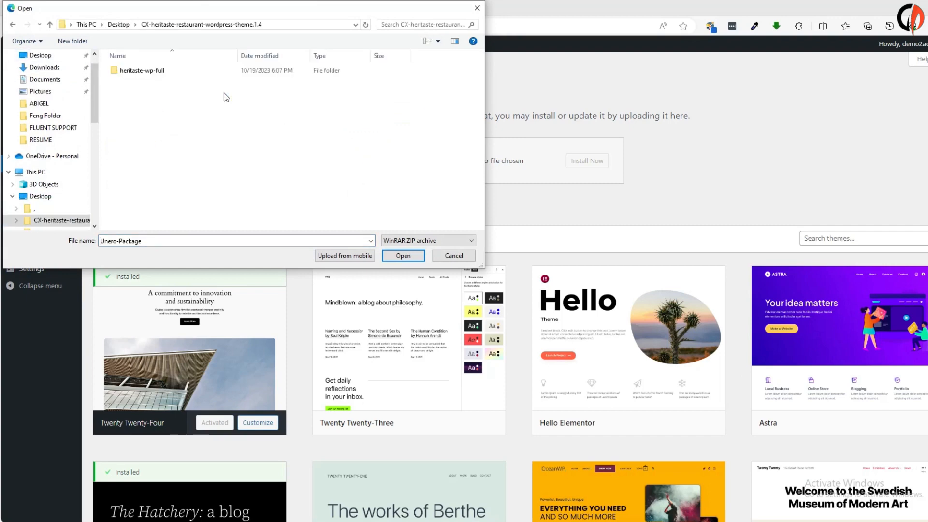
double_click(135, 71)
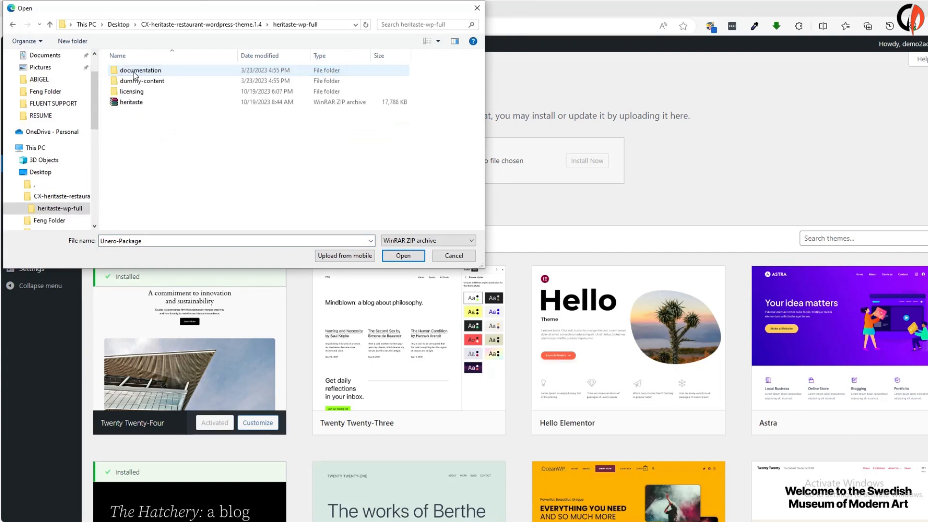
left_click(136, 104)
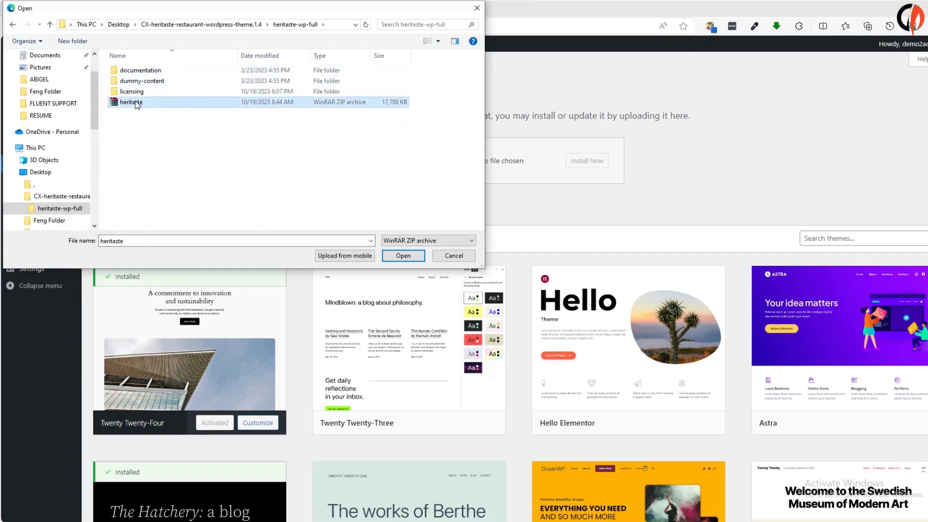
left_click(404, 258)
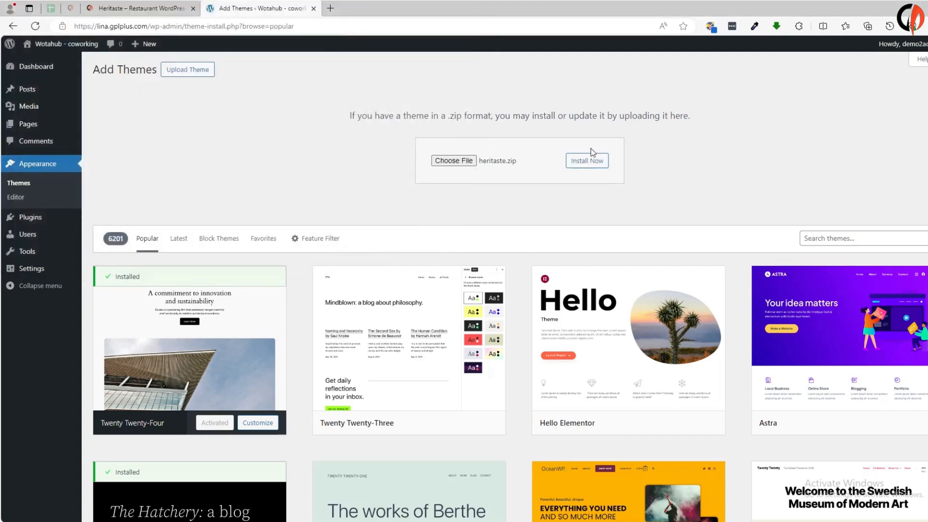
- Install the uploaded Heritaste theme and activate it
left_click(599, 161)
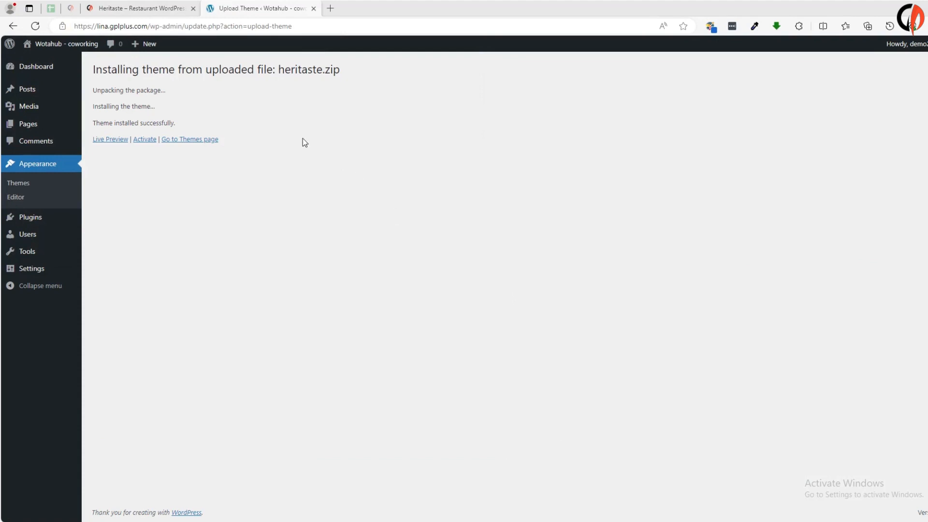
left_click(147, 141)
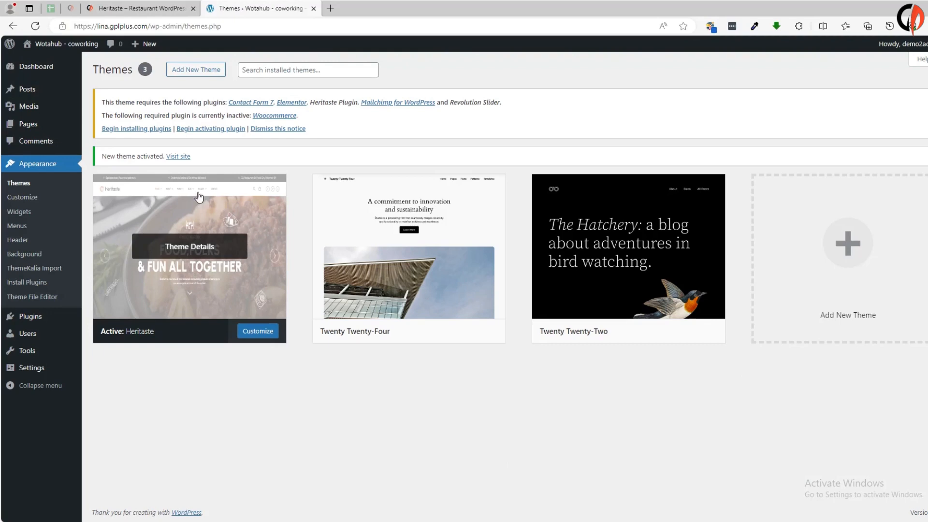
- Bulk-install all listed required plugins: Contact Form 7, Elementor, Heritaste Plugin, Mailchimp for WordPress and Revolution Slider
left_click(144, 135)
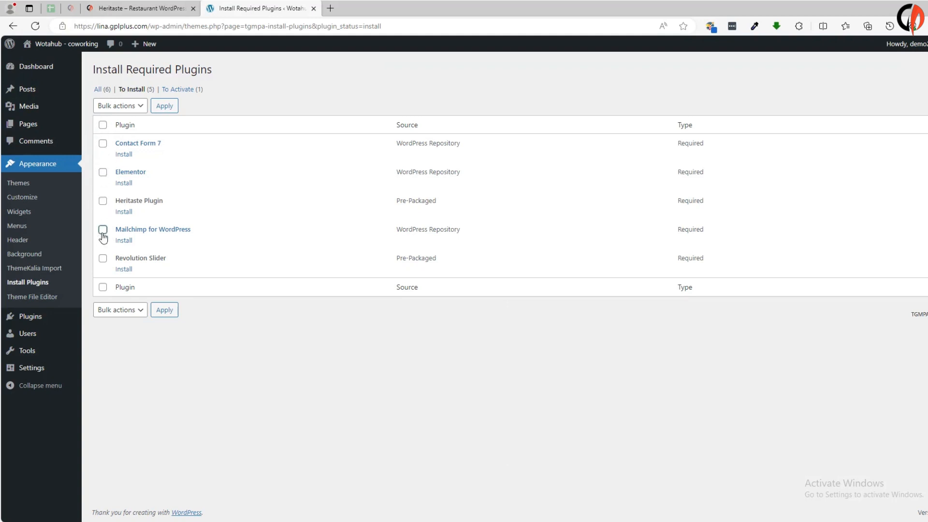
left_click(102, 288)
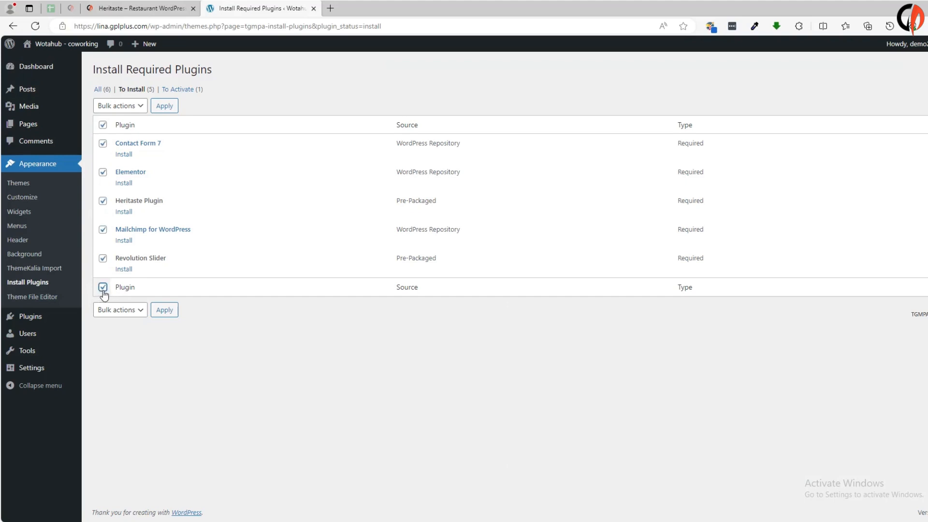
left_click(125, 106)
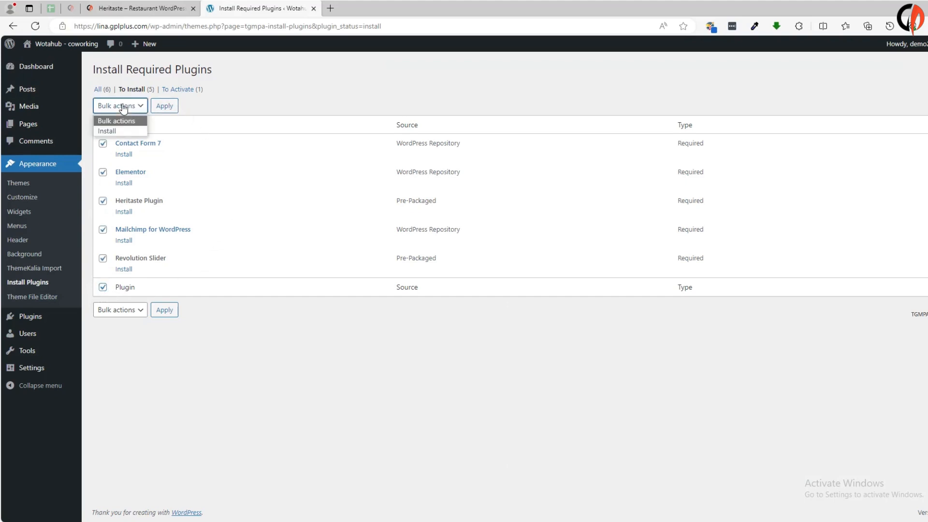
left_click(107, 131)
left_click(168, 109)
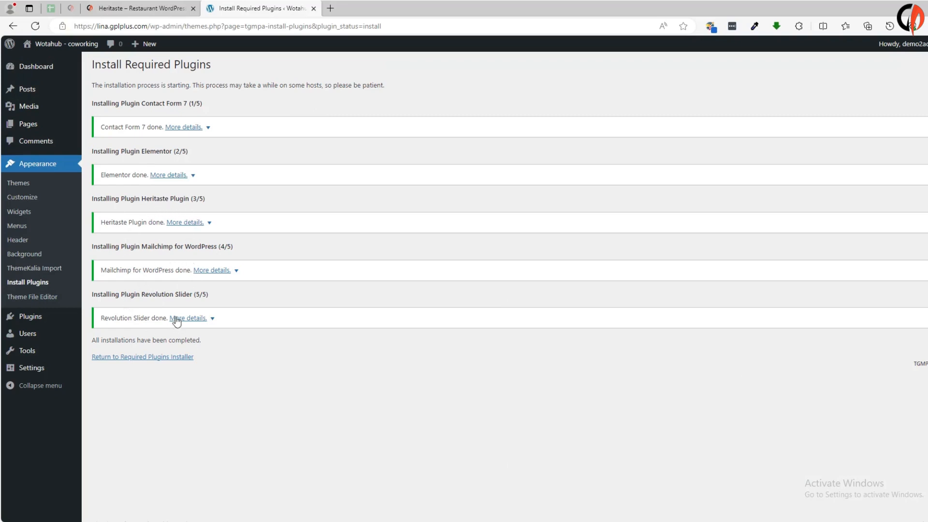
- Return to the required plugins list and bulk-activate every plugin, including Woocommerce
left_click(148, 361)
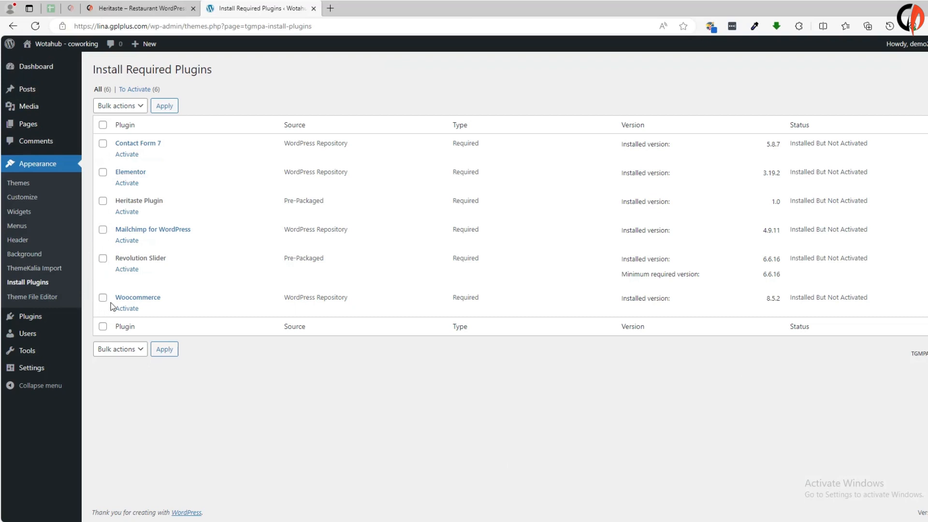
left_click(103, 327)
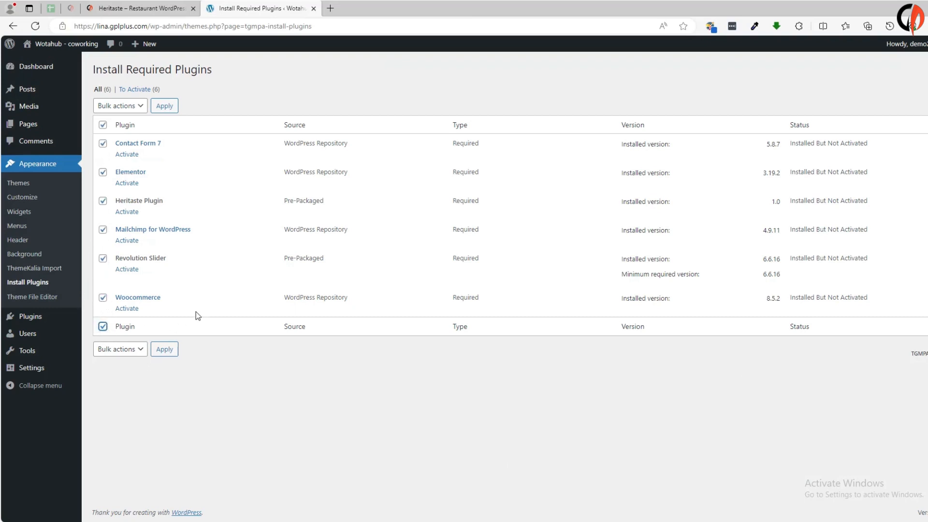
left_click(120, 105)
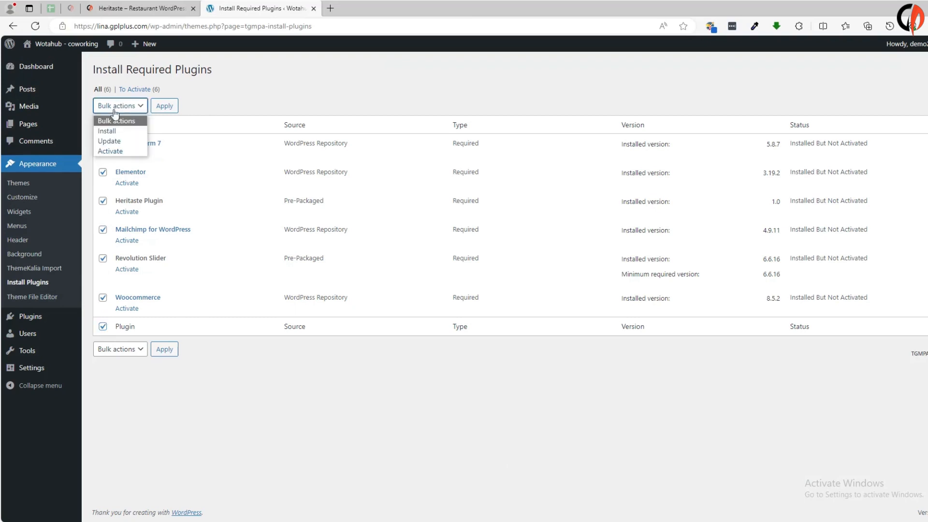
left_click(111, 151)
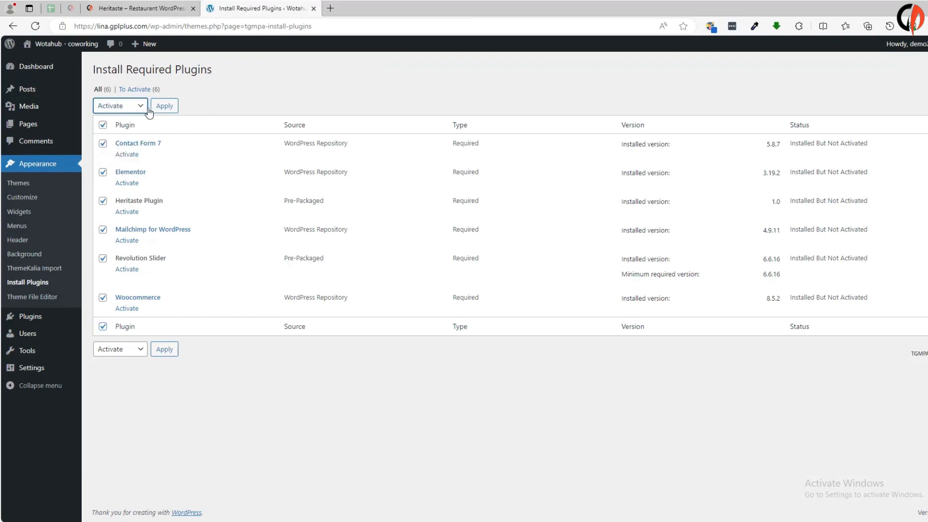
left_click(164, 108)
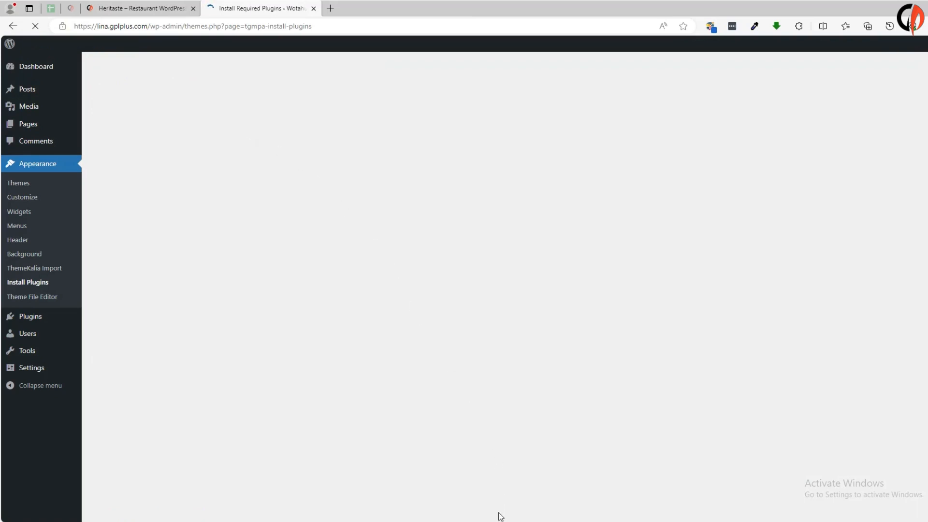
- Start the Heritaste setup wizard from ThemeKalia Import and continue past its system health check
left_click(43, 67)
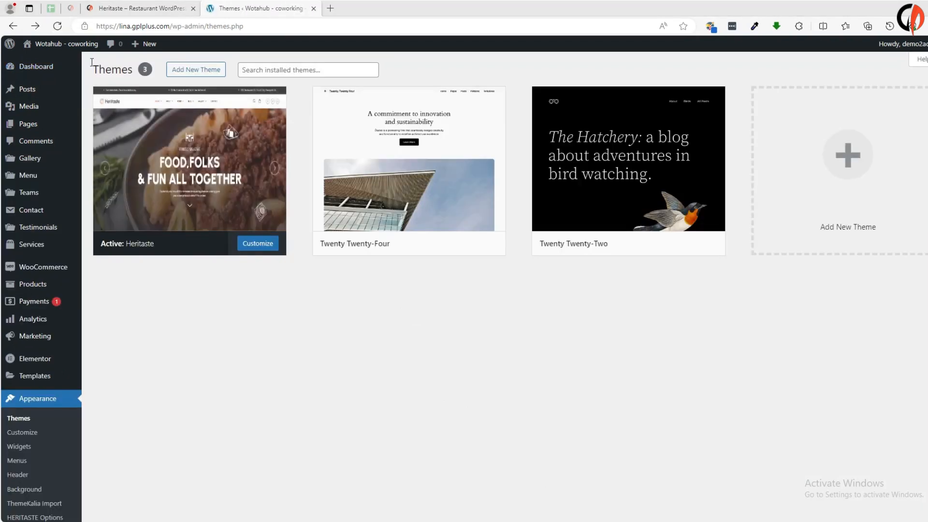
mouse_move(42, 61)
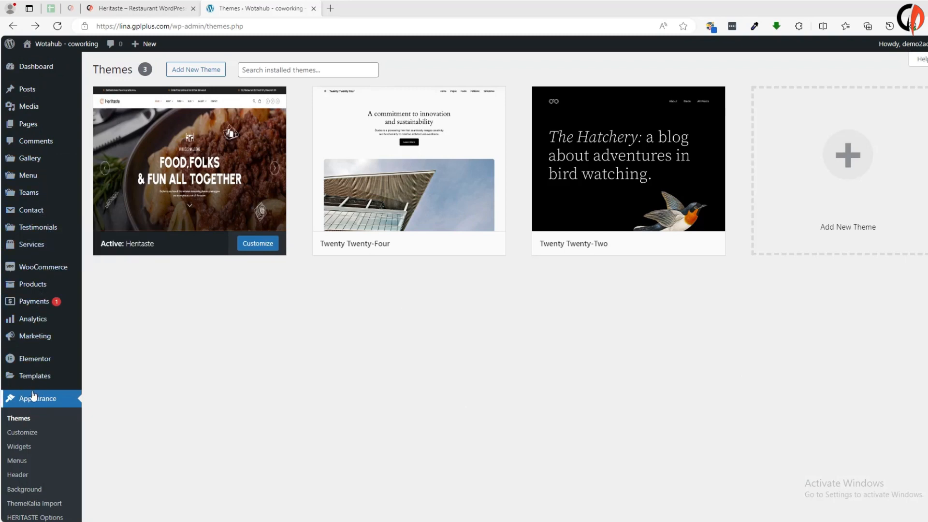
scroll(21, 399, "down", 2)
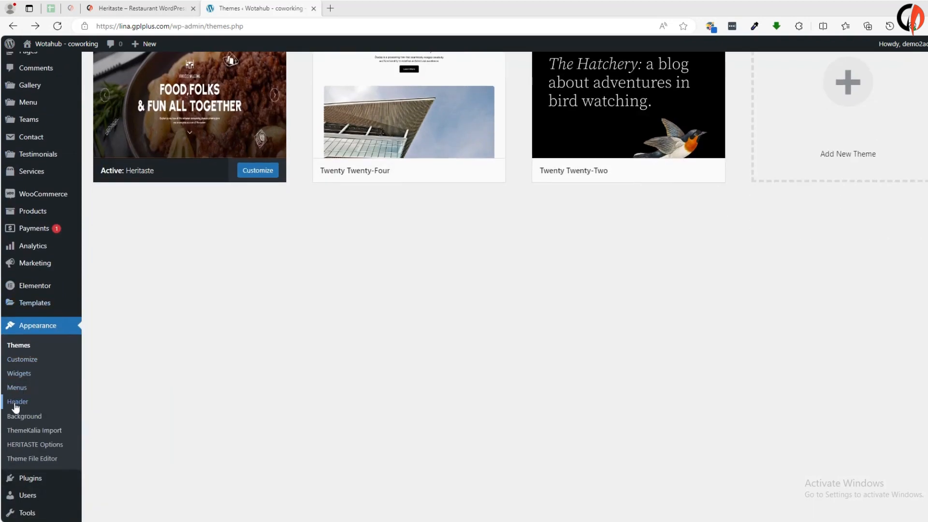
left_click(25, 430)
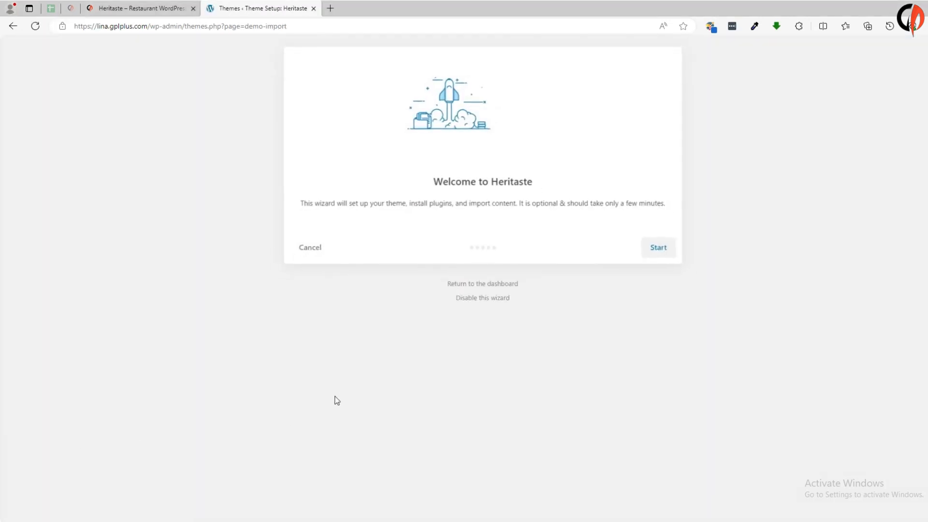
left_click(654, 260)
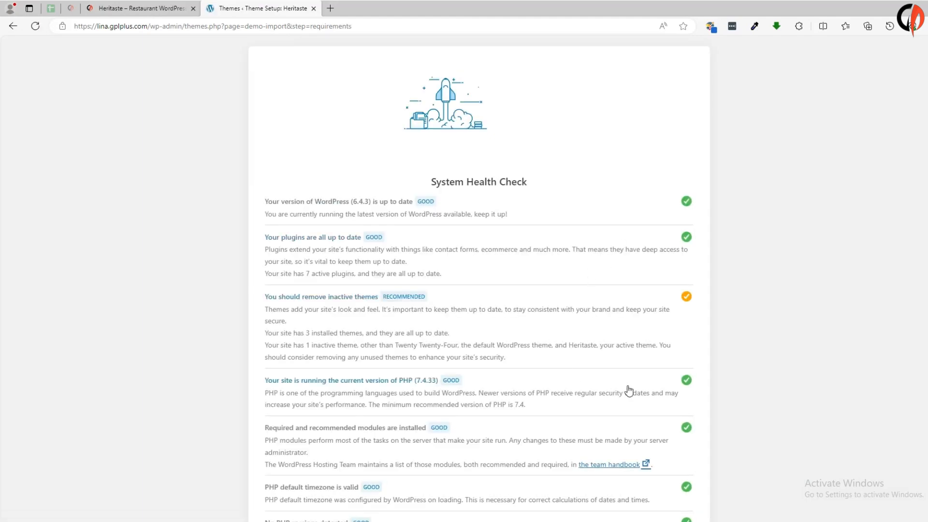
scroll(628, 390, "down", 5)
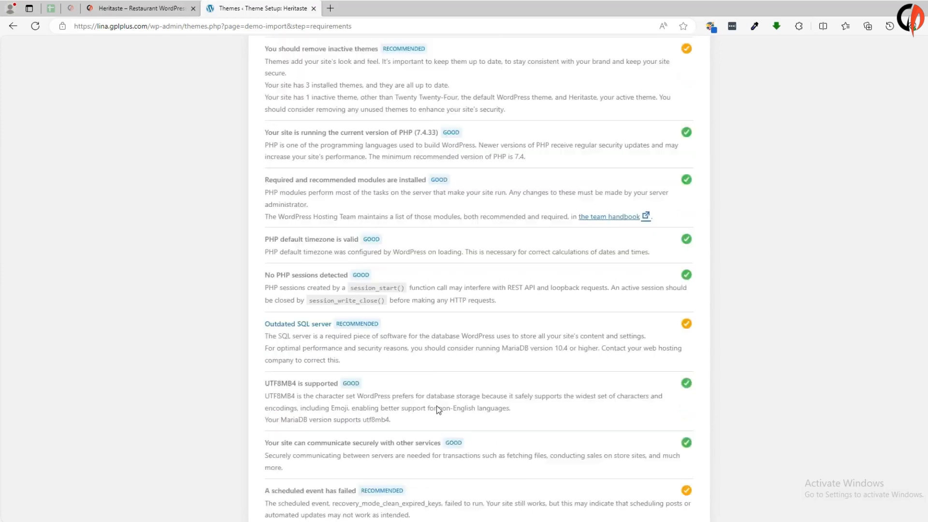
scroll(436, 409, "down", 9)
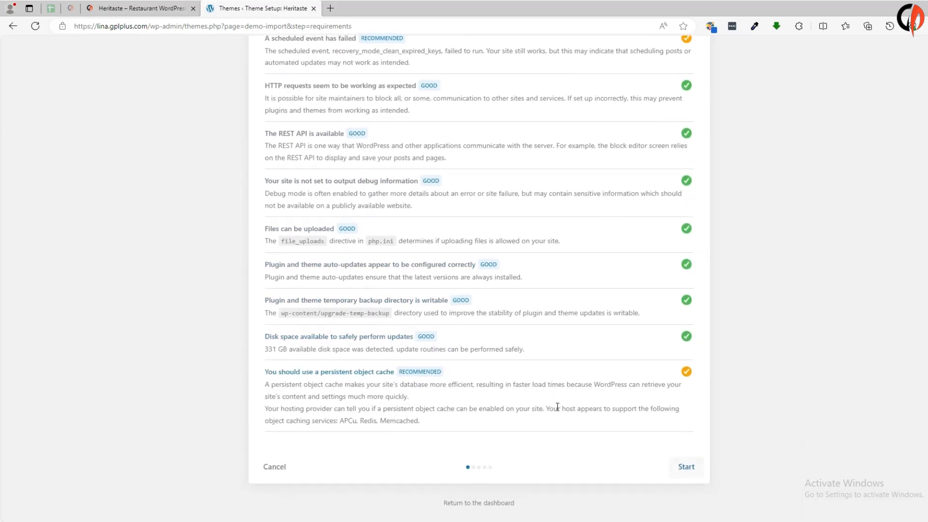
left_click(686, 469)
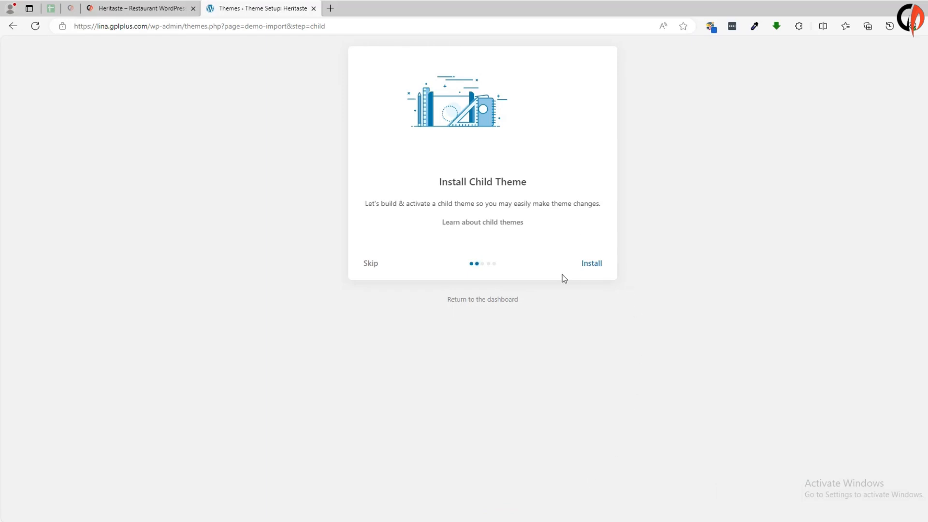
- Install the child theme through the setup wizard and import the theme's demo content
left_click(591, 265)
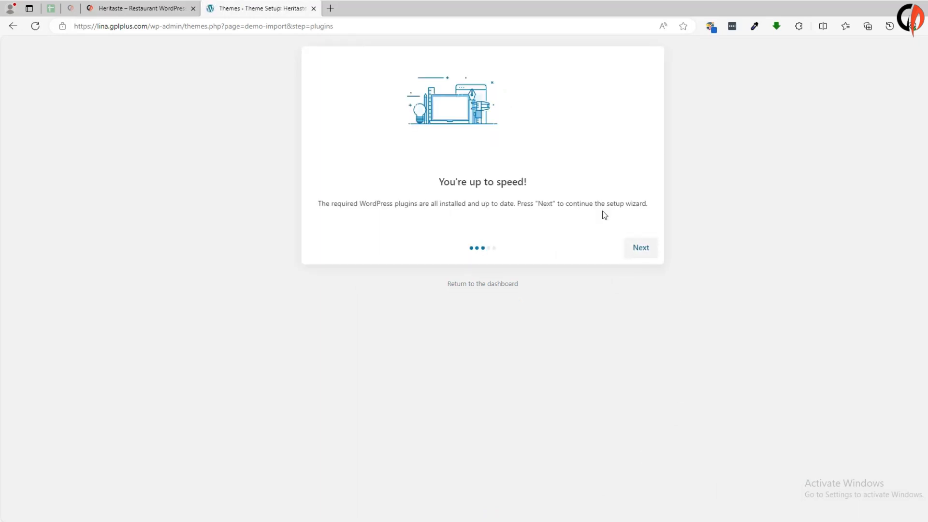
left_click(634, 246)
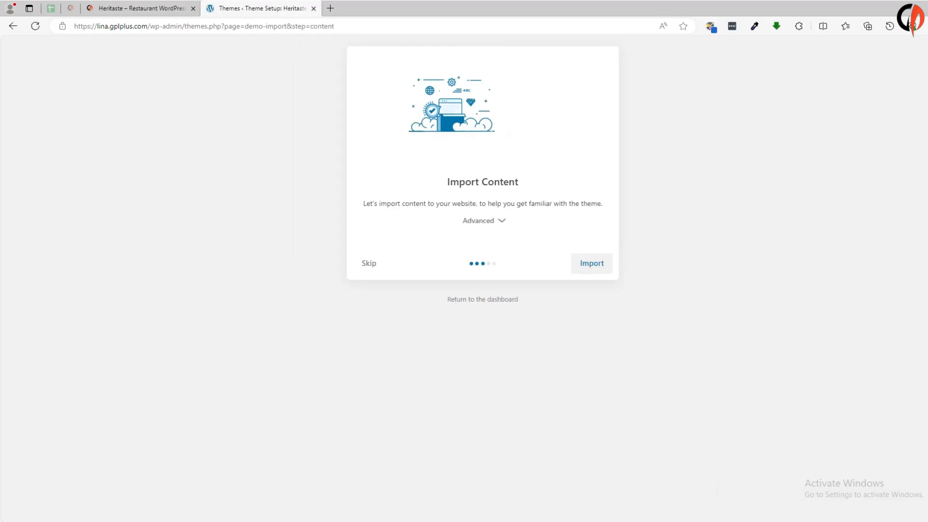
left_click(590, 263)
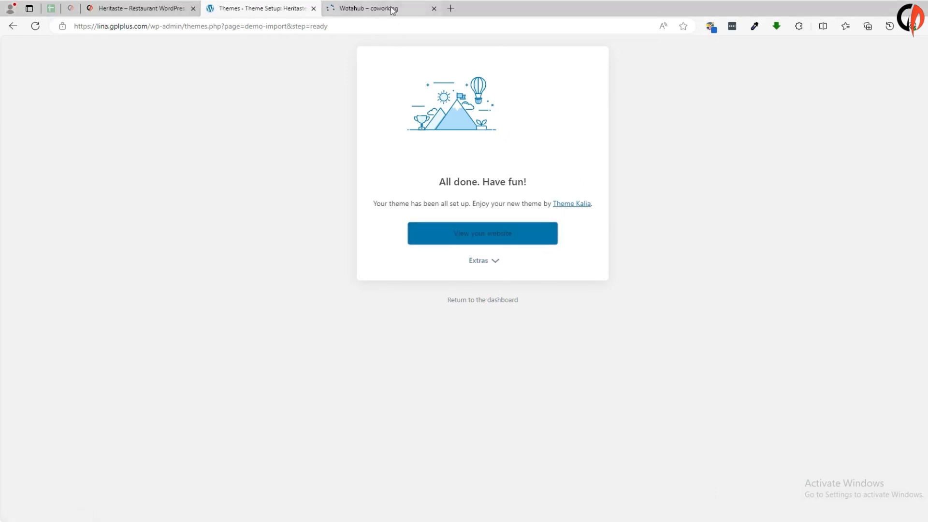
- Open the live website and examine the imported homepage sections from the hero slider down to the blog posts and back up
left_click(392, 11)
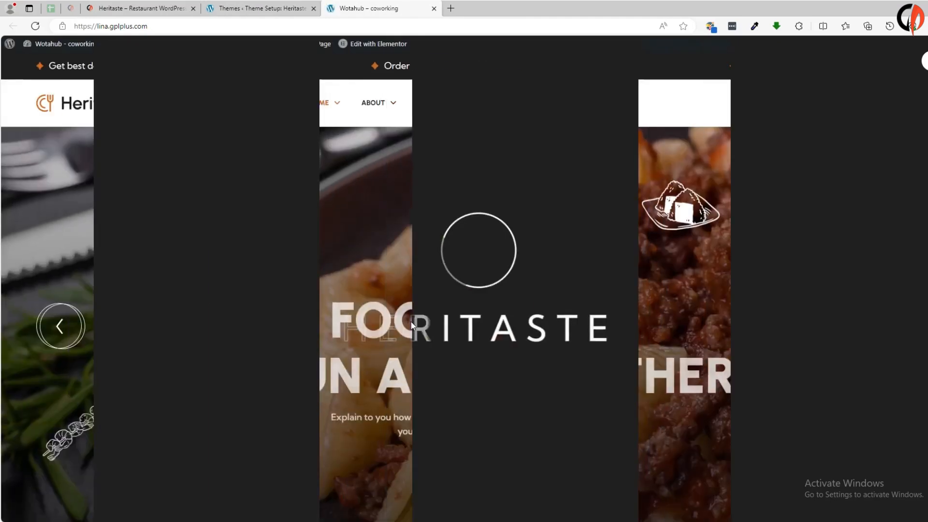
scroll(320, 344, "down", 3)
scroll(320, 343, "down", 10)
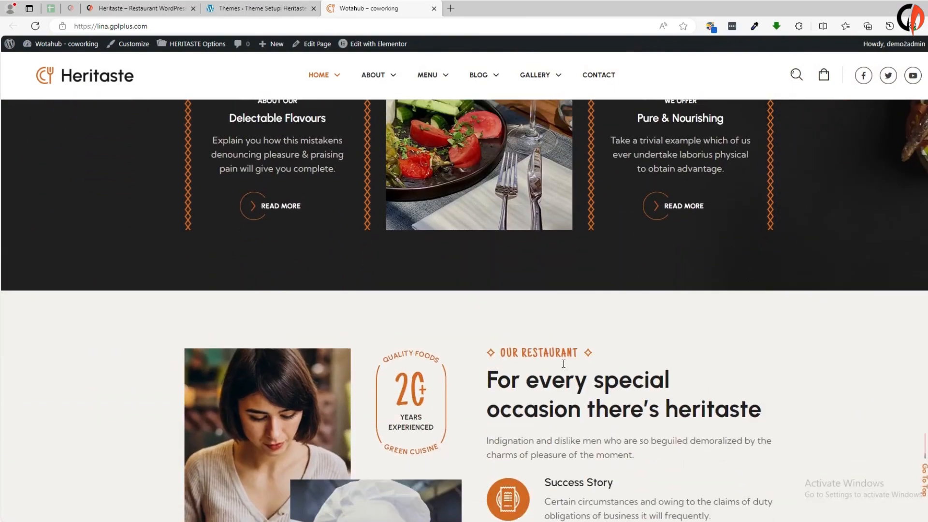
scroll(306, 428, "down", 10)
scroll(343, 408, "down", 10)
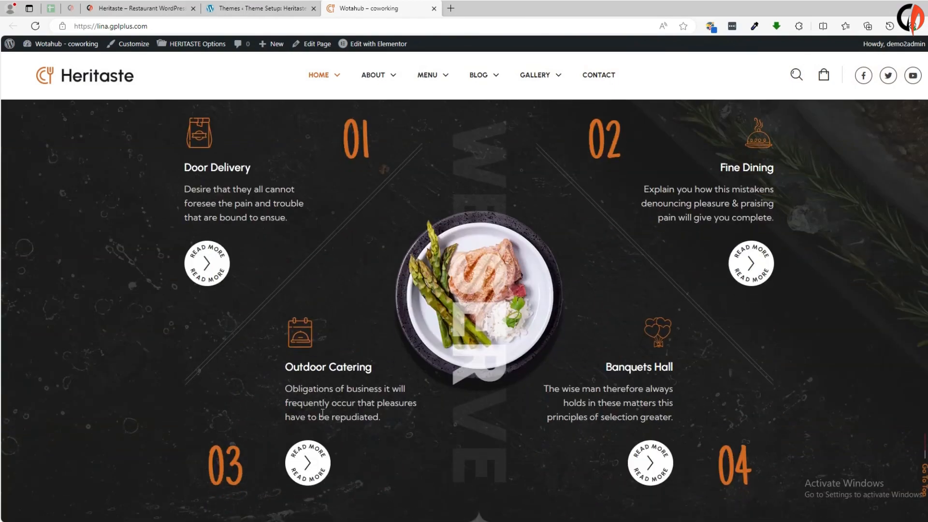
scroll(482, 396, "down", 12)
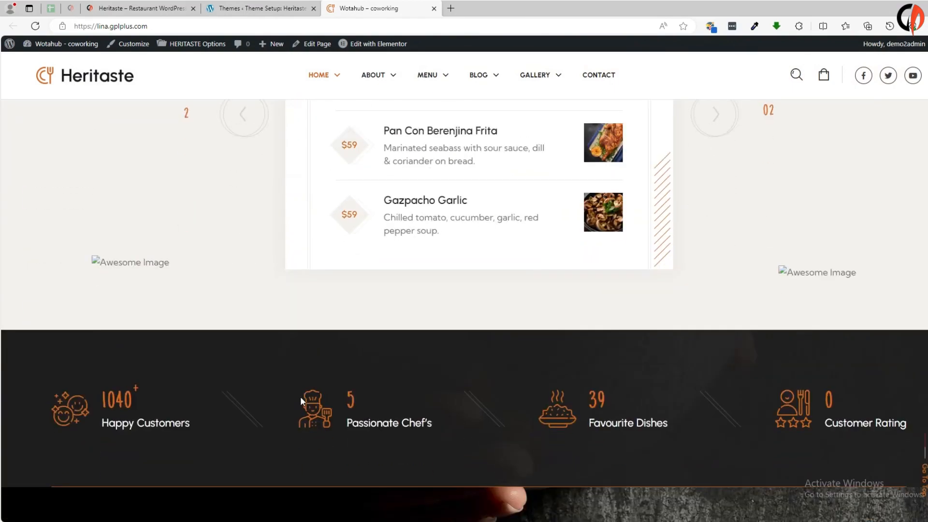
scroll(443, 424, "down", 14)
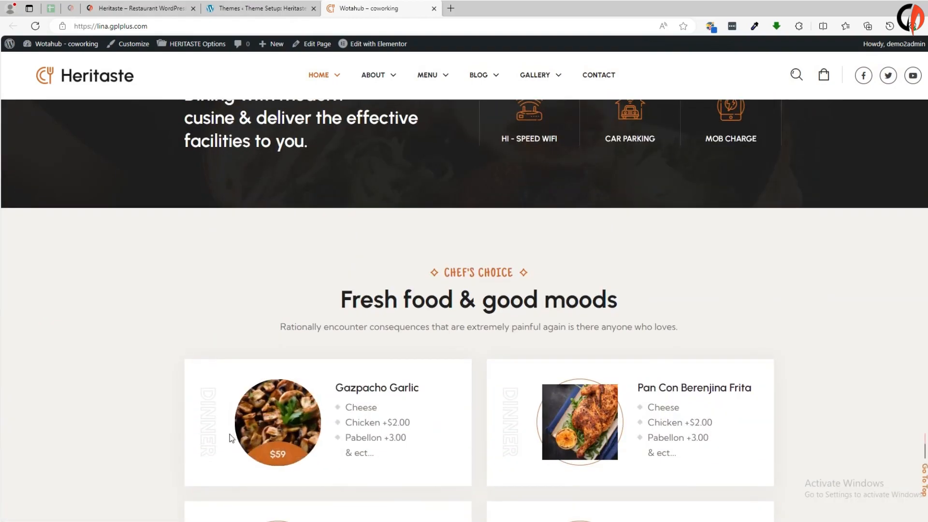
scroll(547, 431, "down", 15)
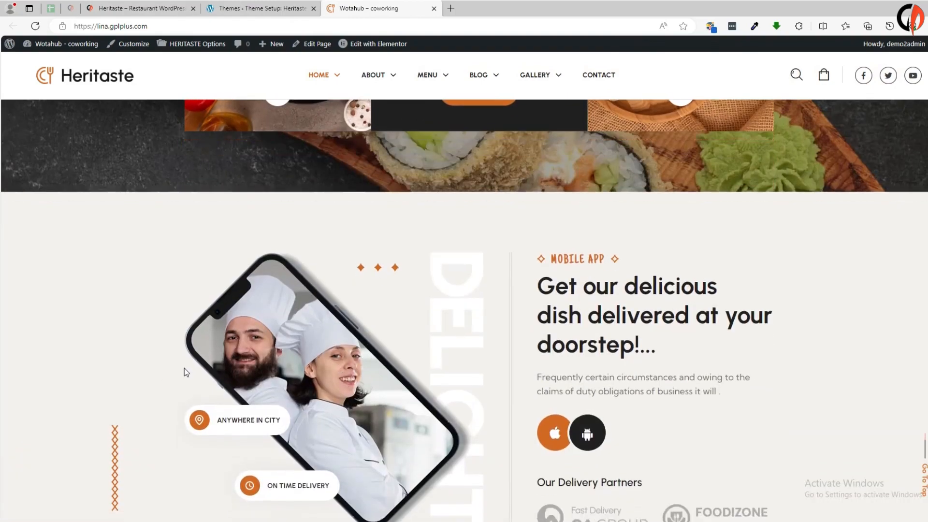
scroll(244, 398, "down", 10)
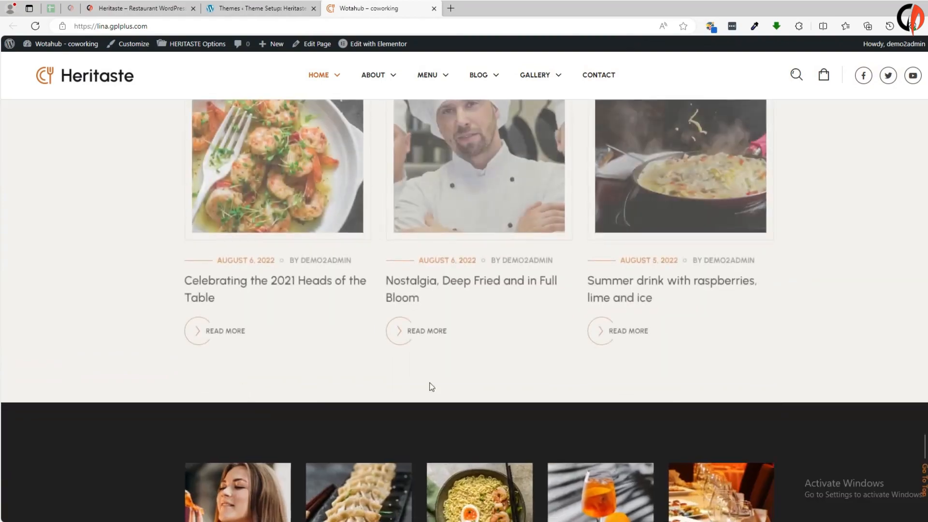
scroll(440, 392, "up", 10)
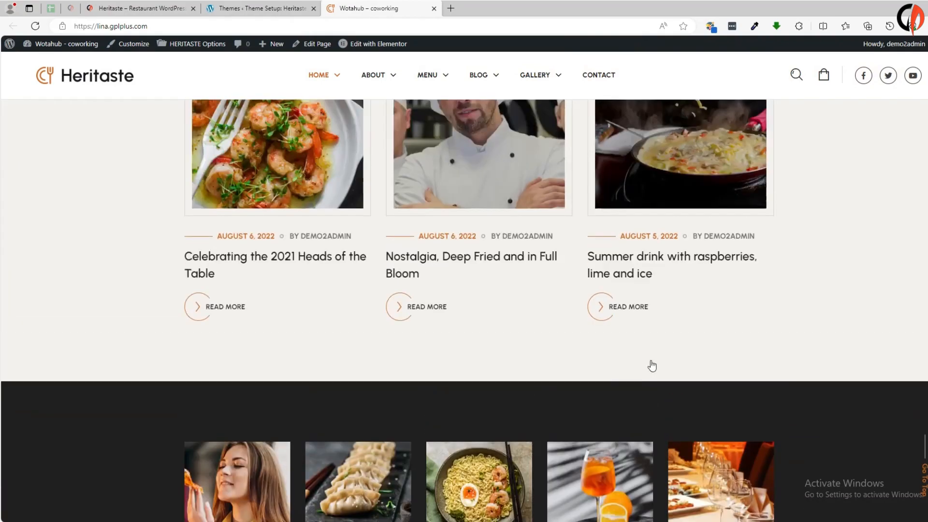
scroll(292, 343, "up", 10)
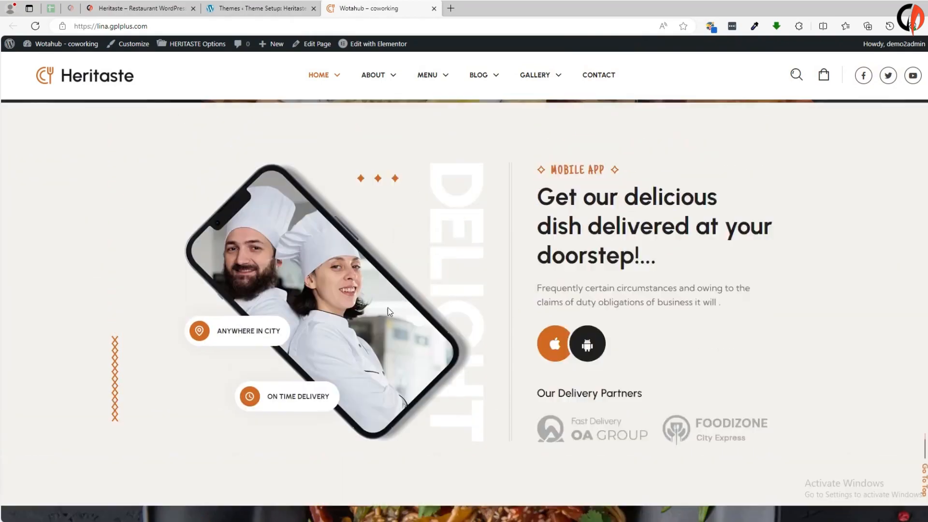
scroll(682, 254, "up", 10)
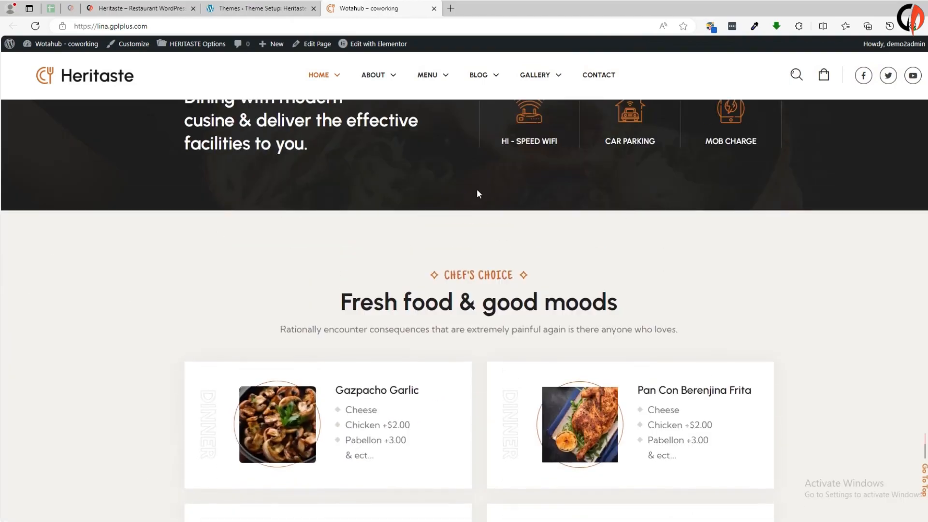
scroll(265, 269, "up", 15)
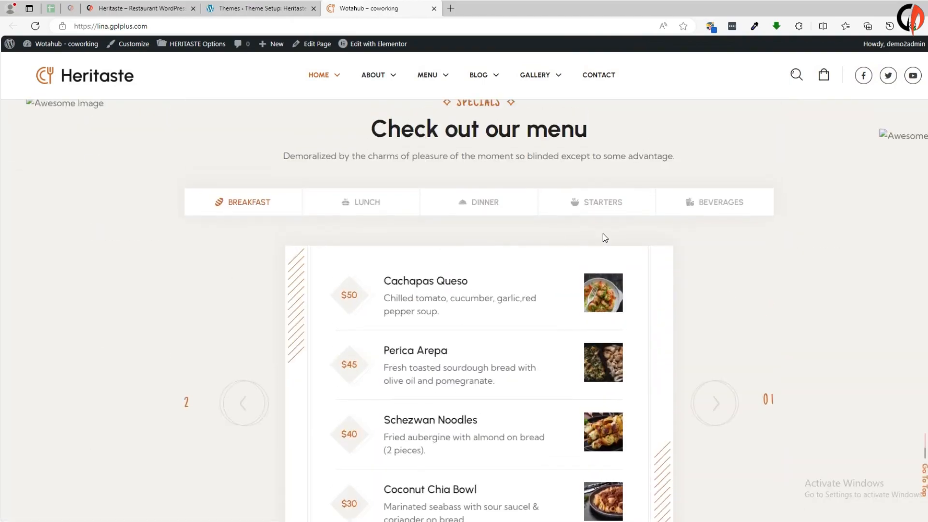
scroll(305, 231, "up", 10)
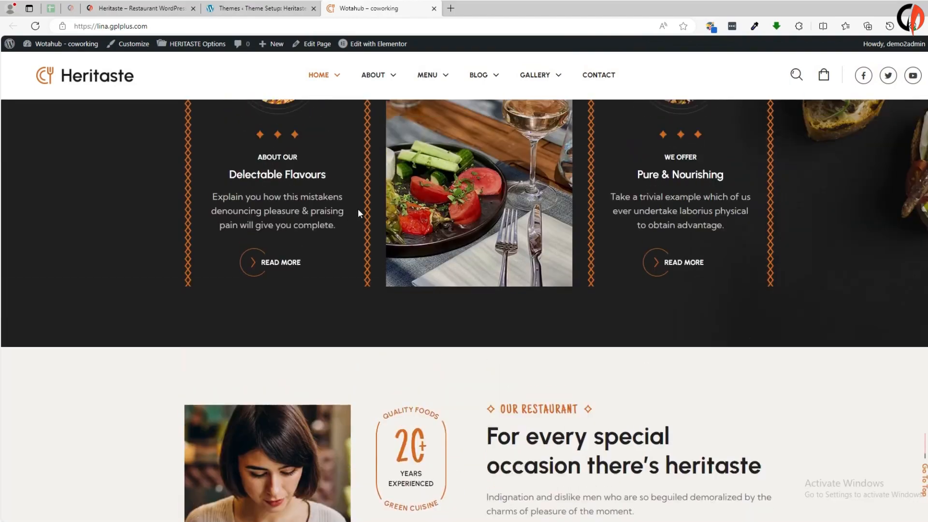
scroll(642, 203, "down", 3)
scroll(651, 201, "up", 3)
scroll(651, 201, "up", 10)
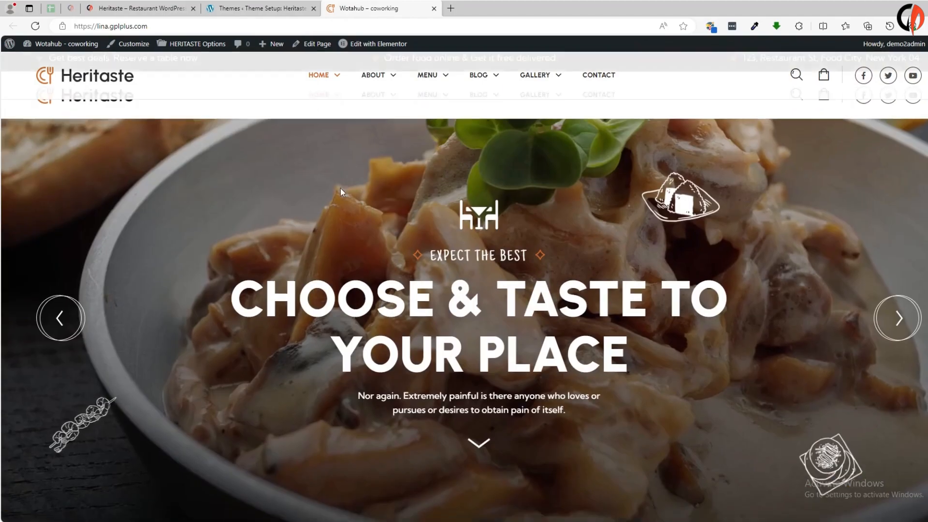